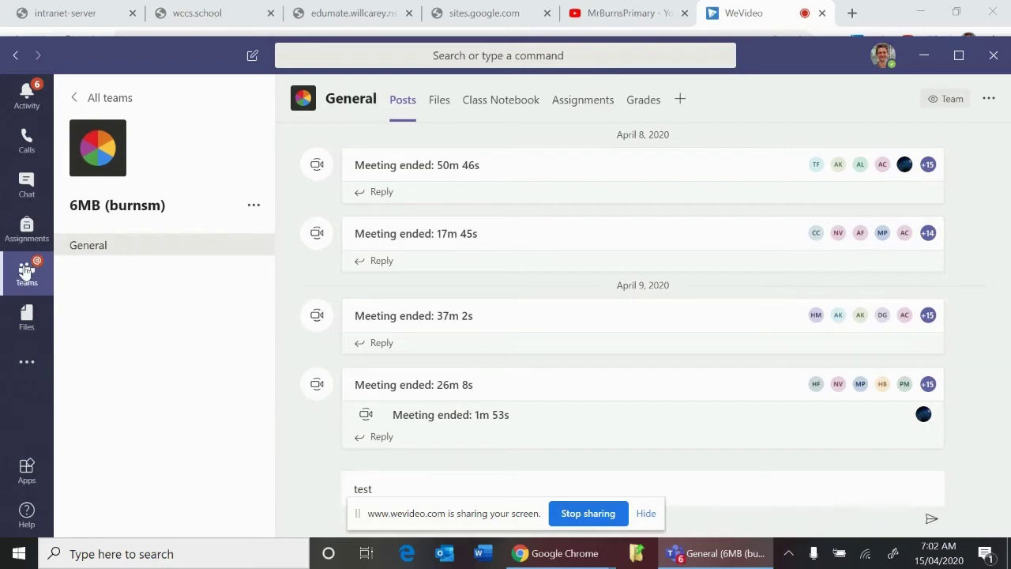
- Start creating a new team of the Class type from the overview of all teams
click(26, 272)
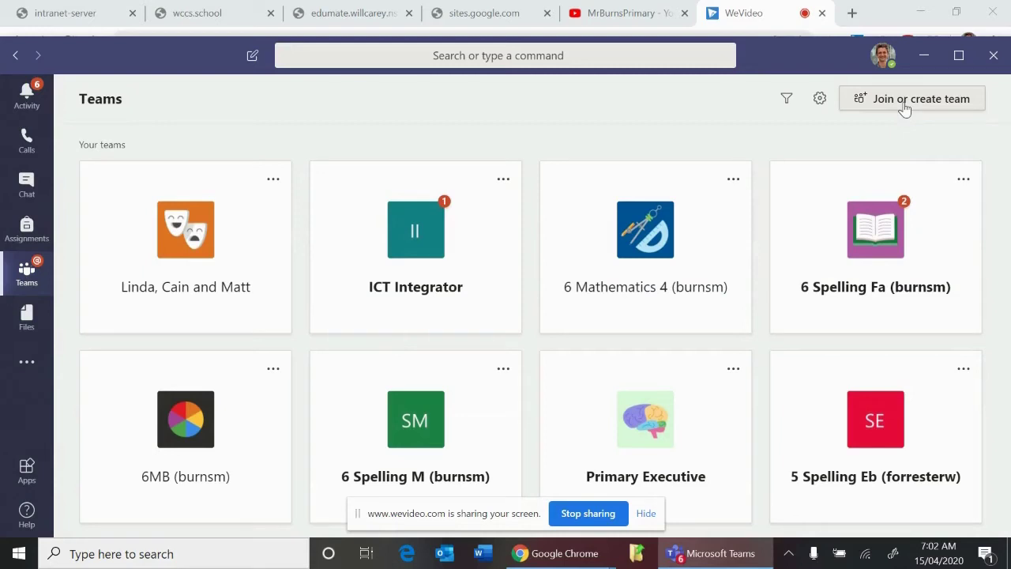
click(905, 108)
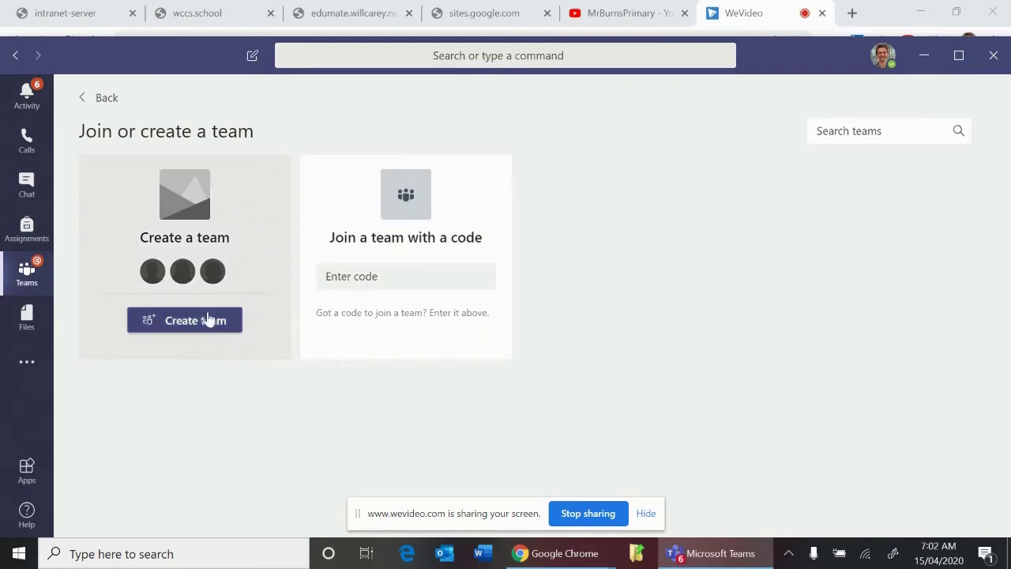
click(193, 321)
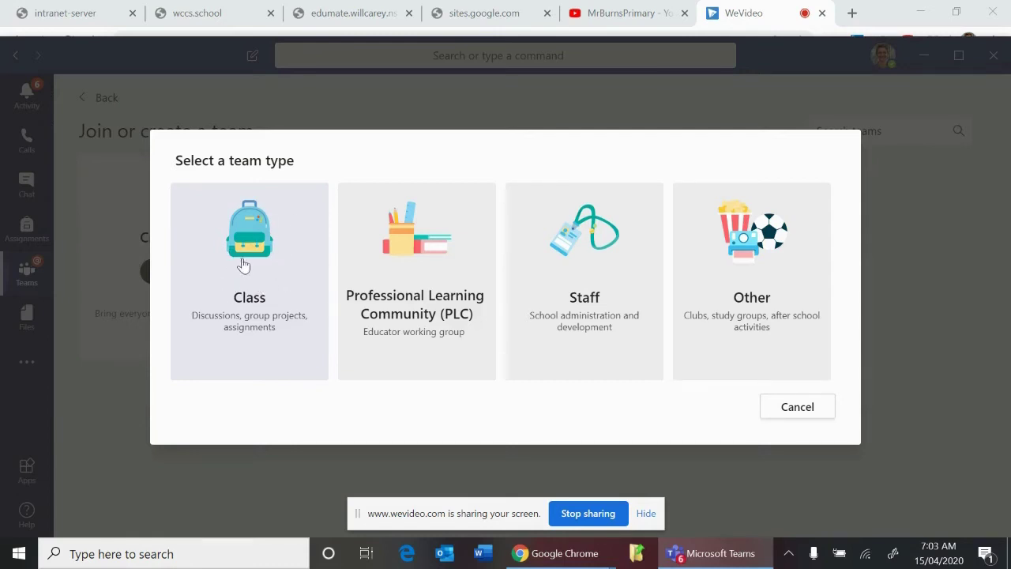
click(286, 262)
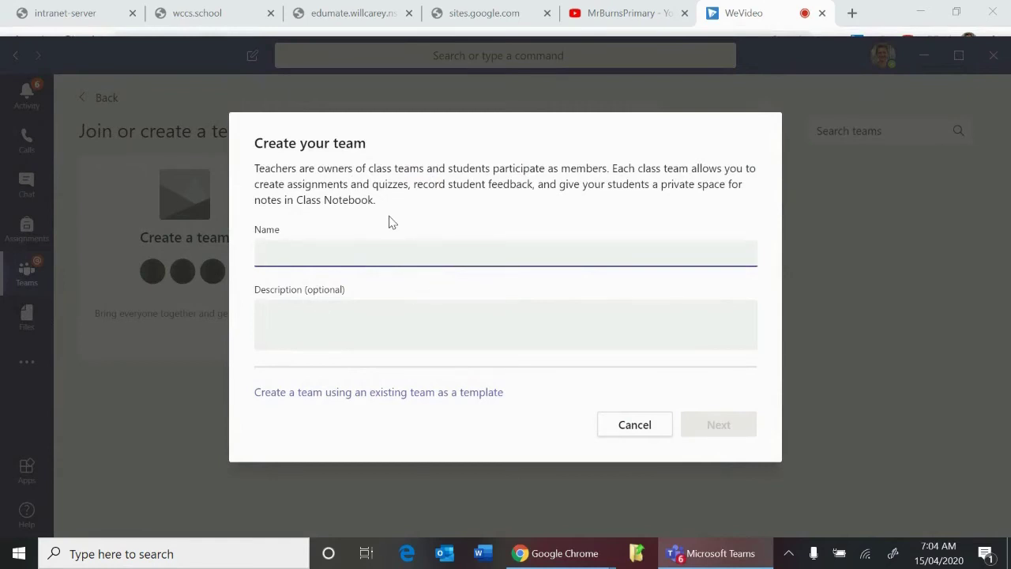
- Name the class team "X, Y, Z, A, B, C", enter "...." as its description, and continue to adding people
text(x,)
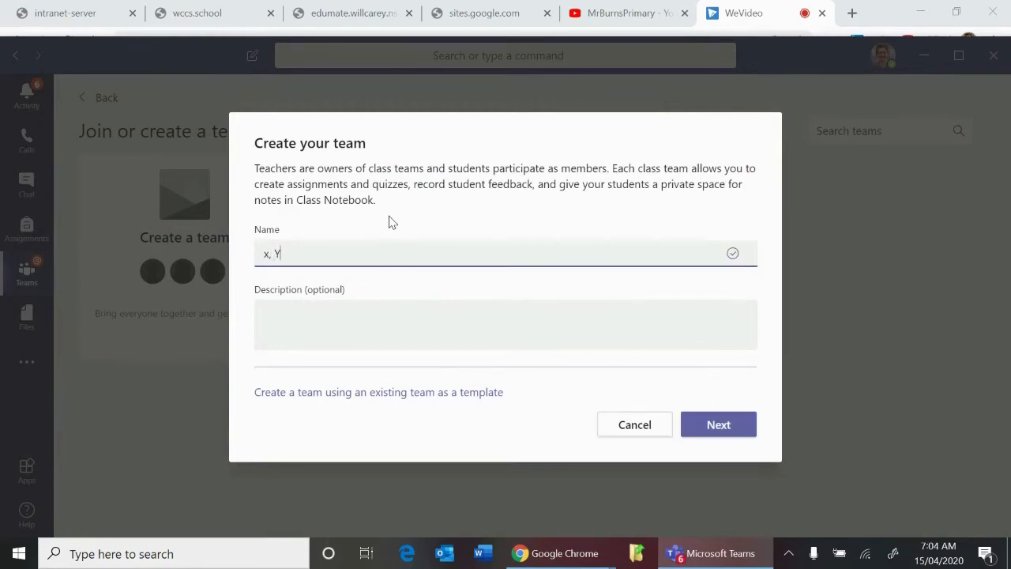
key(BackSpace)
text(x)
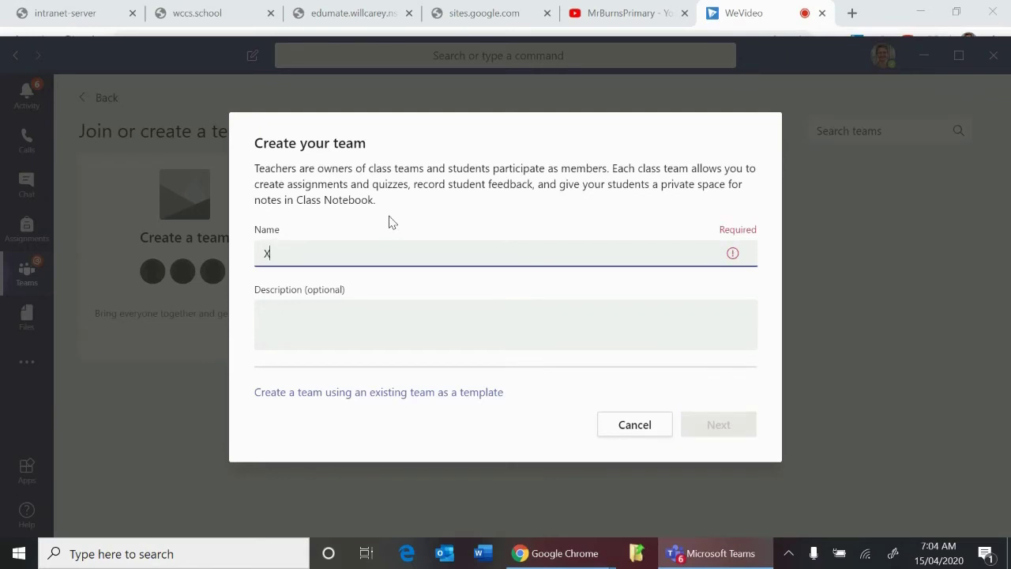
text(, Y)
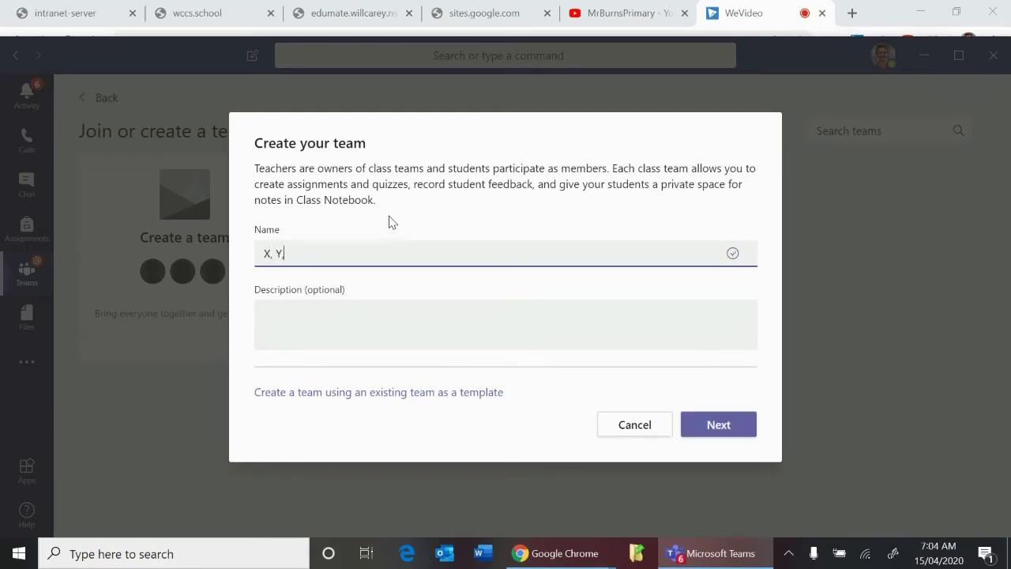
text(, Z, A, B, C)
click(275, 316)
text(....)
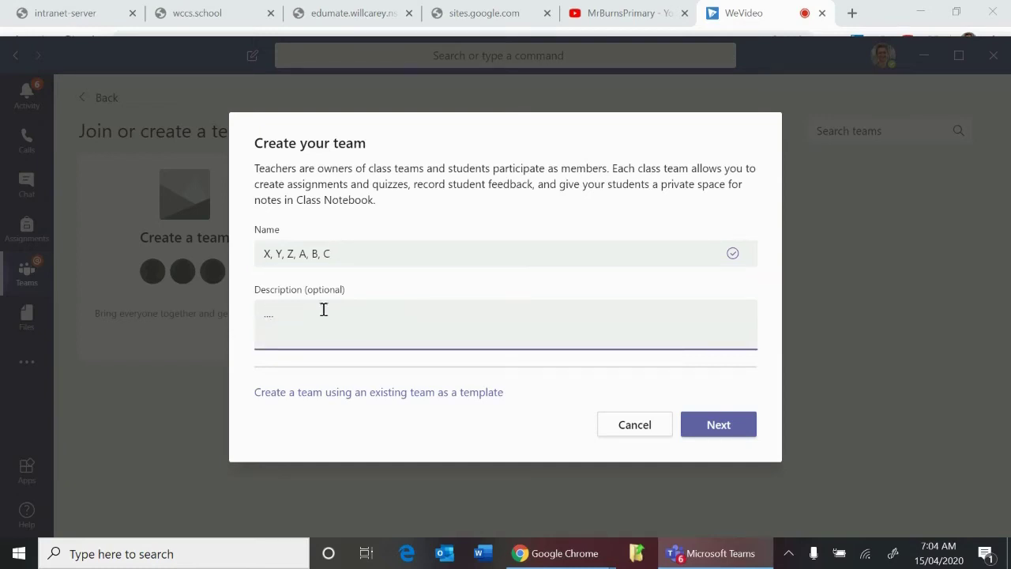
click(719, 421)
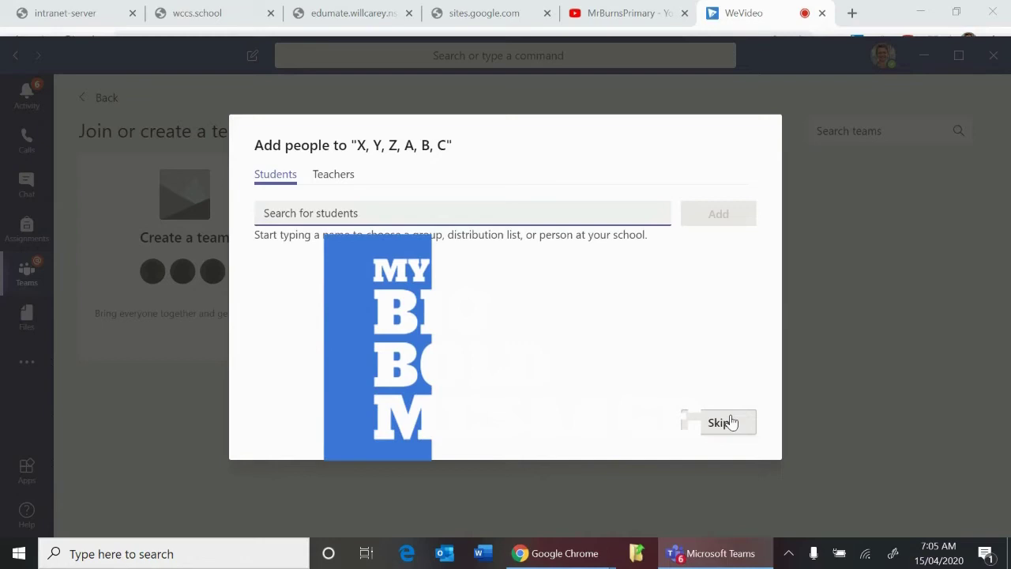
- Find a student by first name, add them to the new team, and finish the team setup
text(bre)
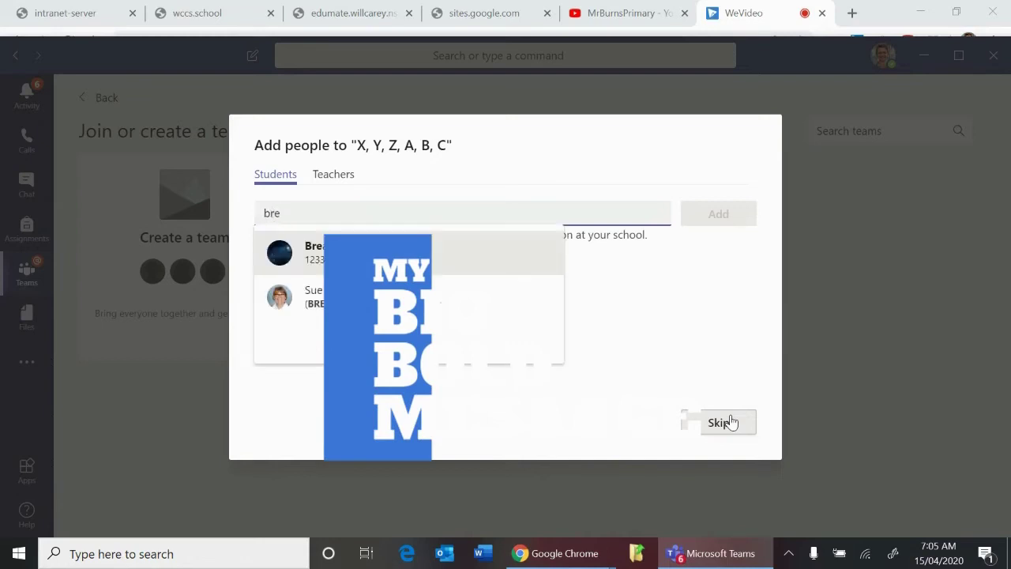
text(a)
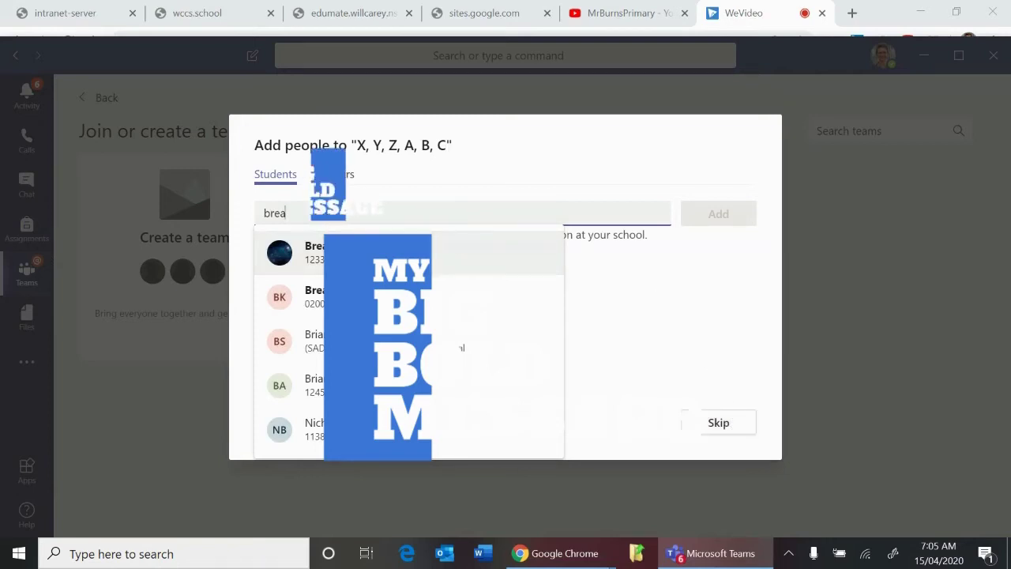
key(Return)
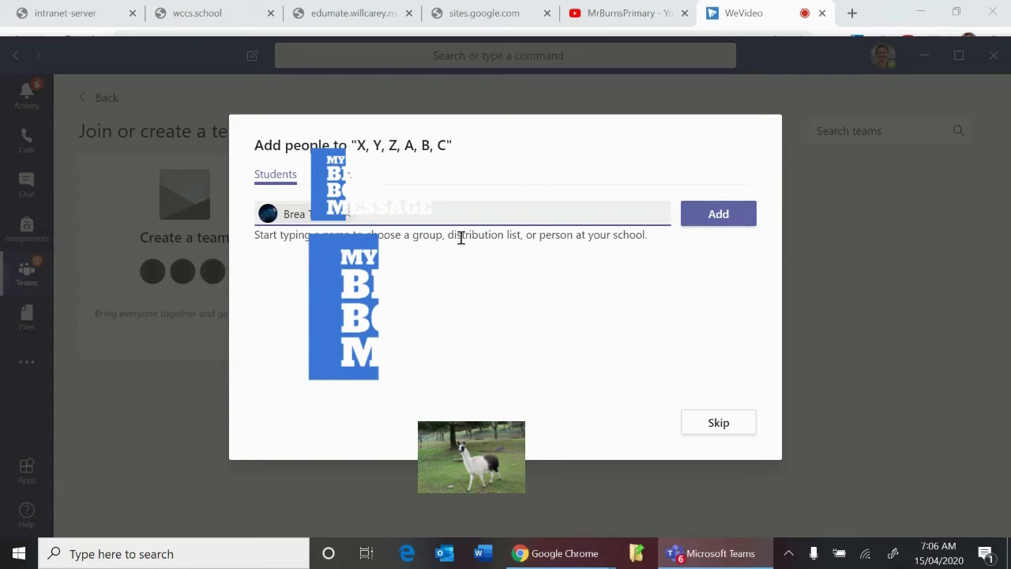
click(709, 211)
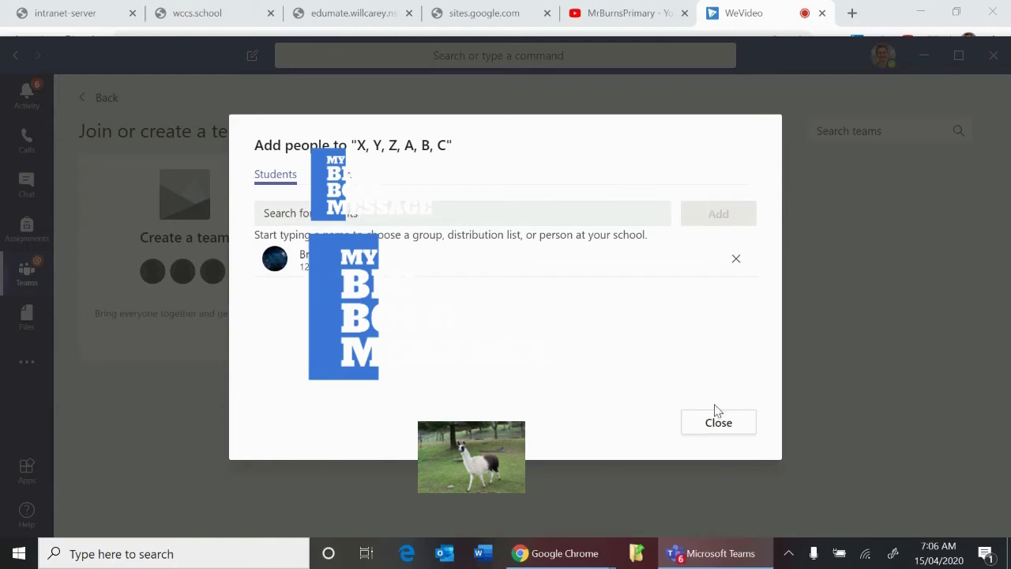
click(718, 424)
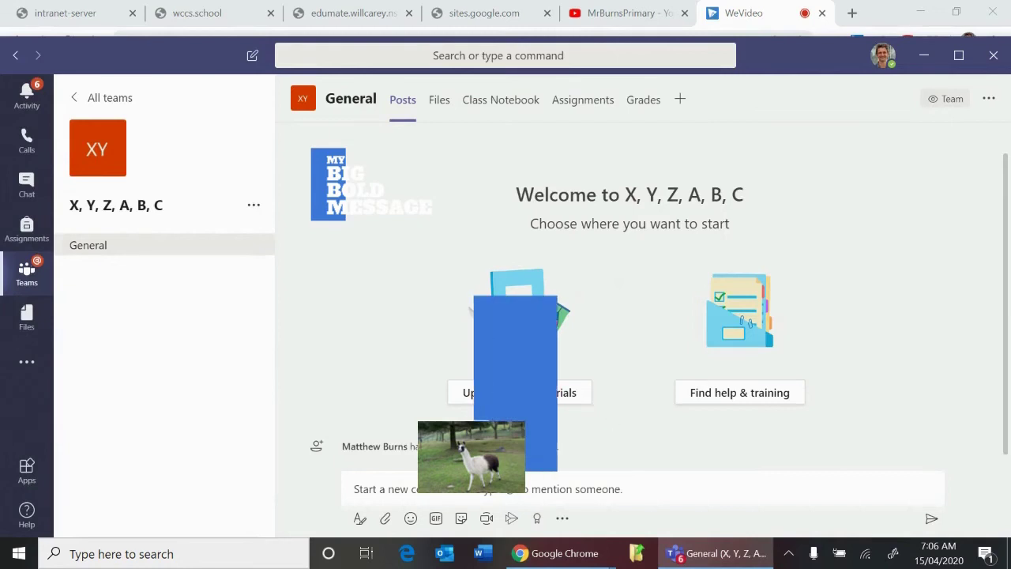
mouse_move(492, 446)
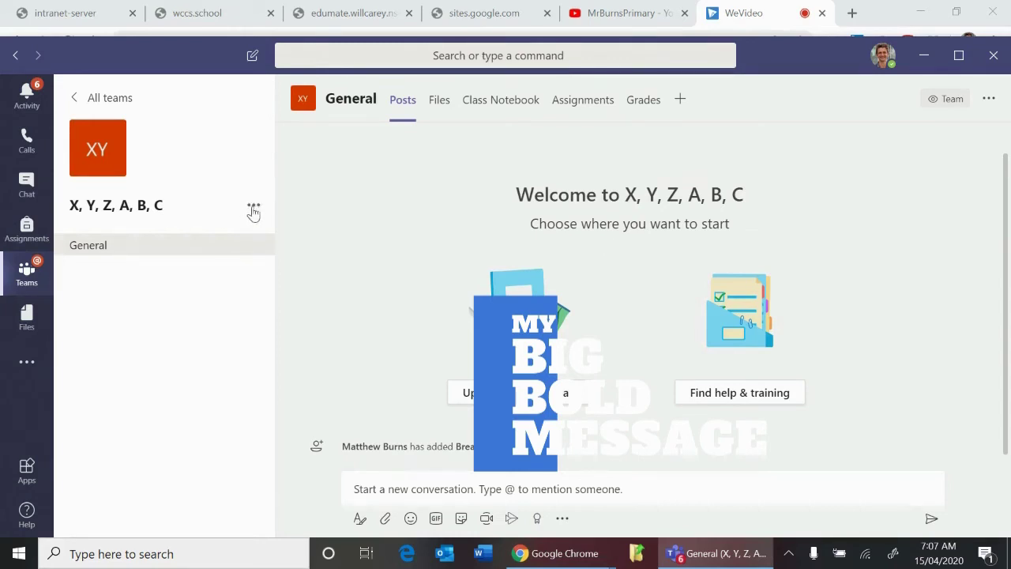
click(253, 207)
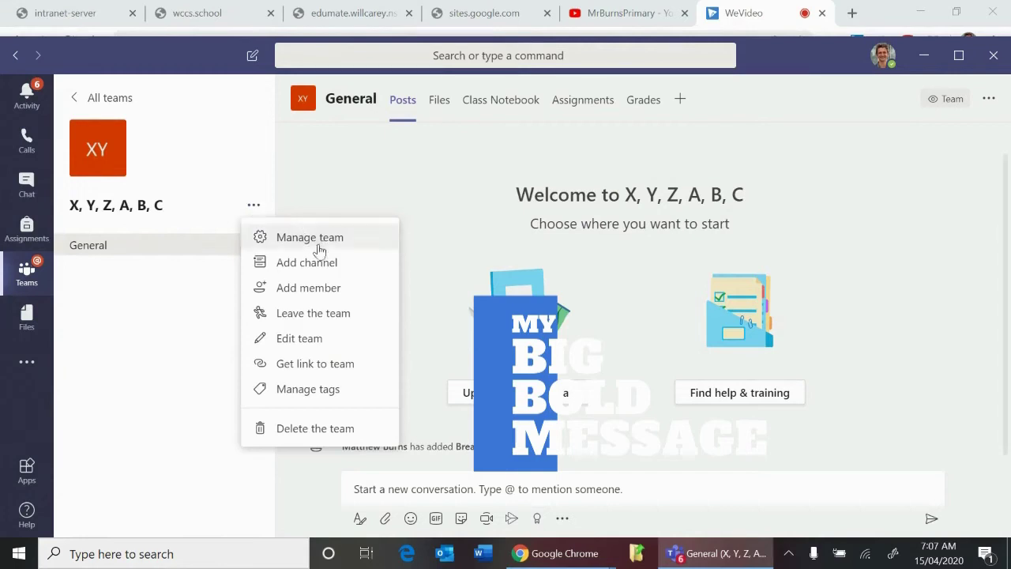
click(316, 289)
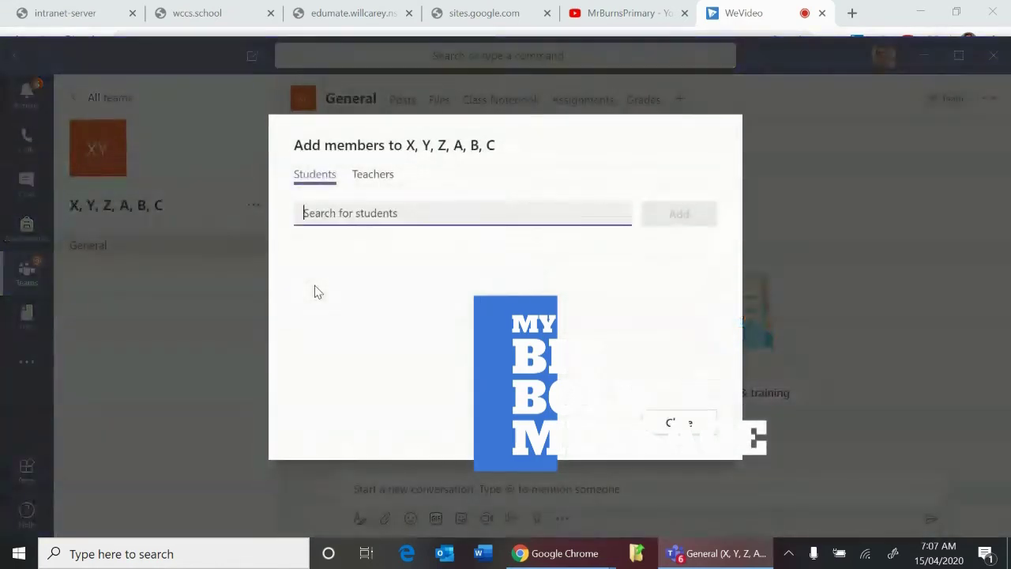
click(668, 428)
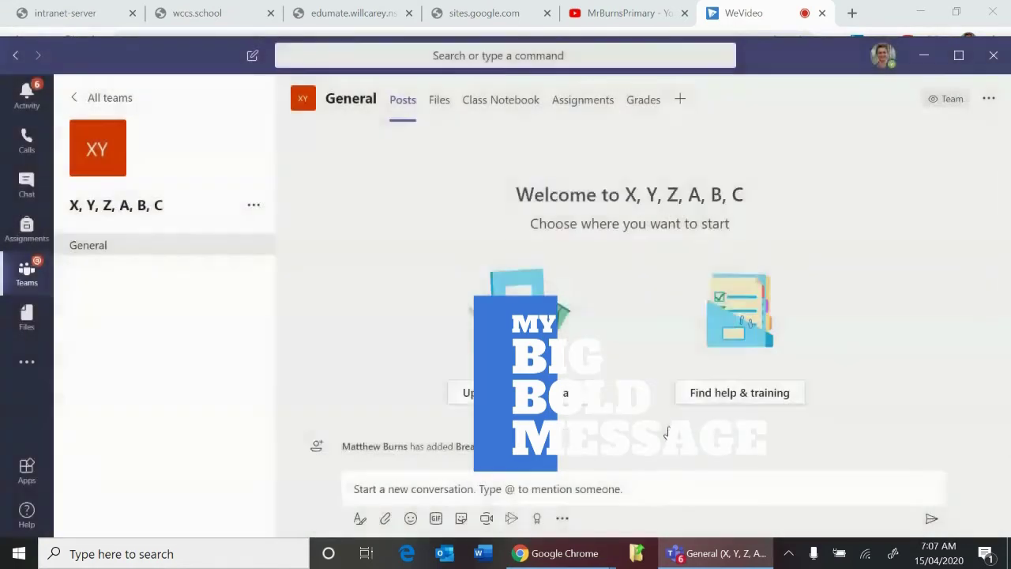
- Add two more students and one teacher to the X, Y, Z, A, B, C team through its student member search
click(254, 204)
click(350, 290)
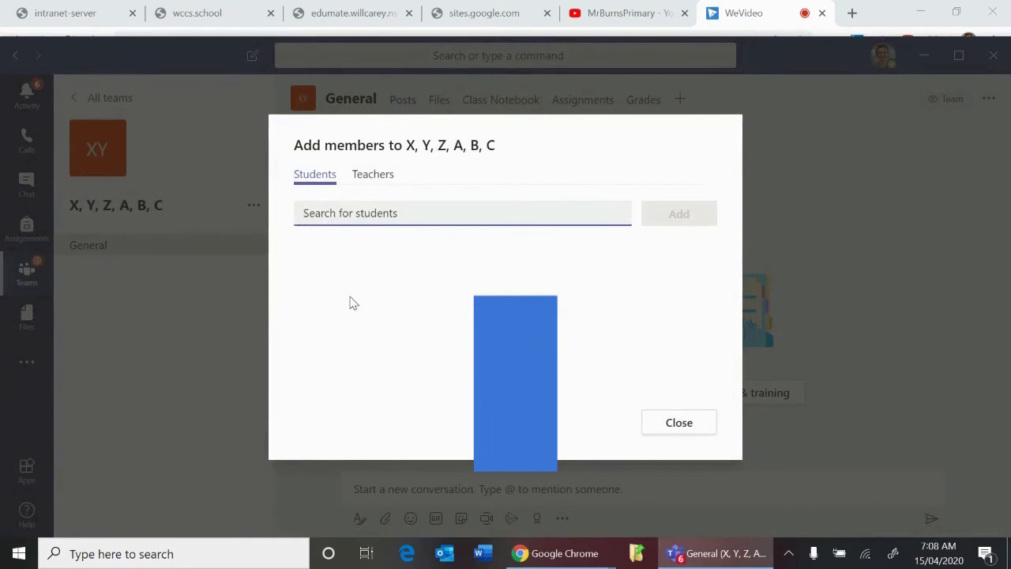
text(caitl)
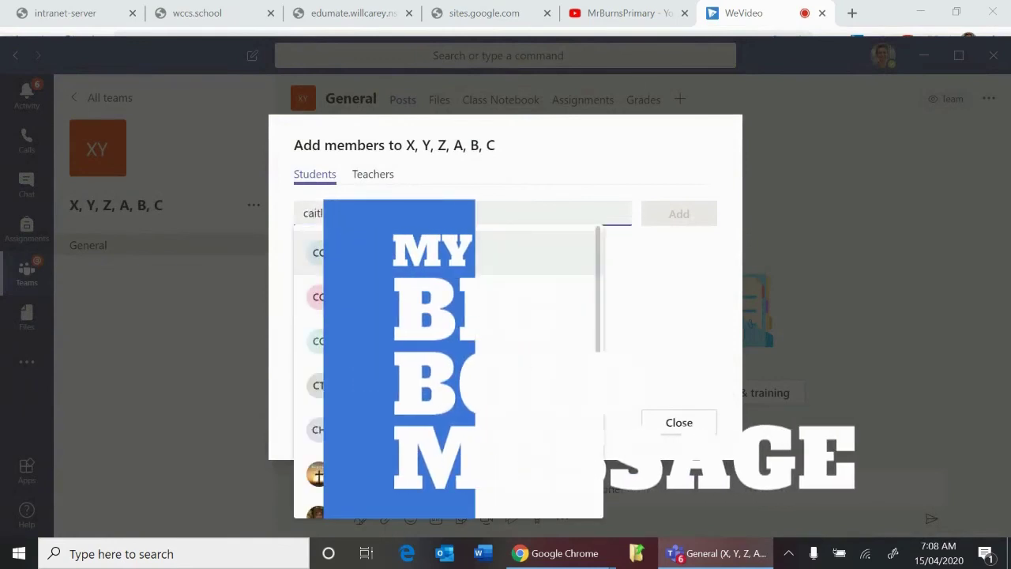
key(Return)
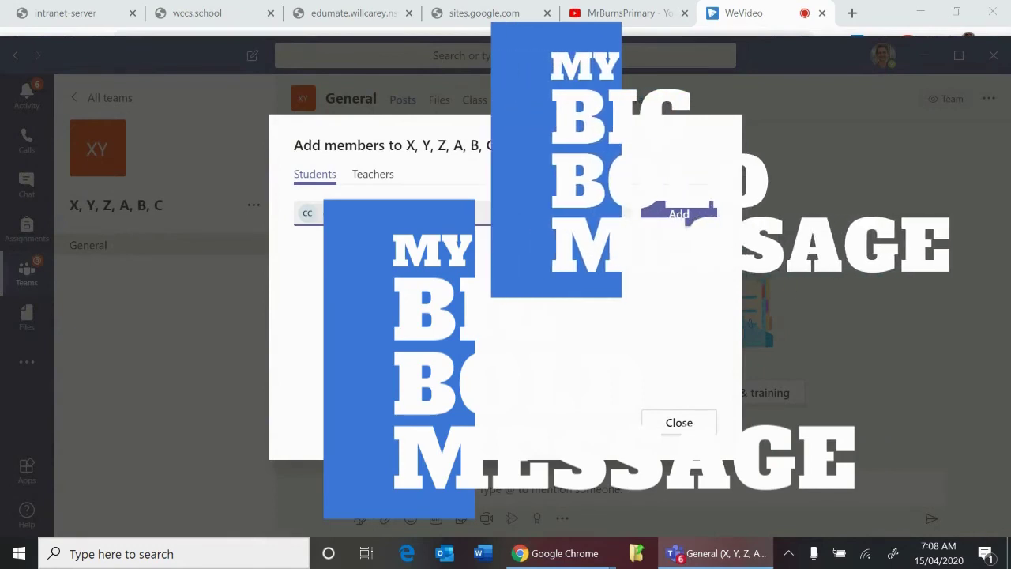
text(t)
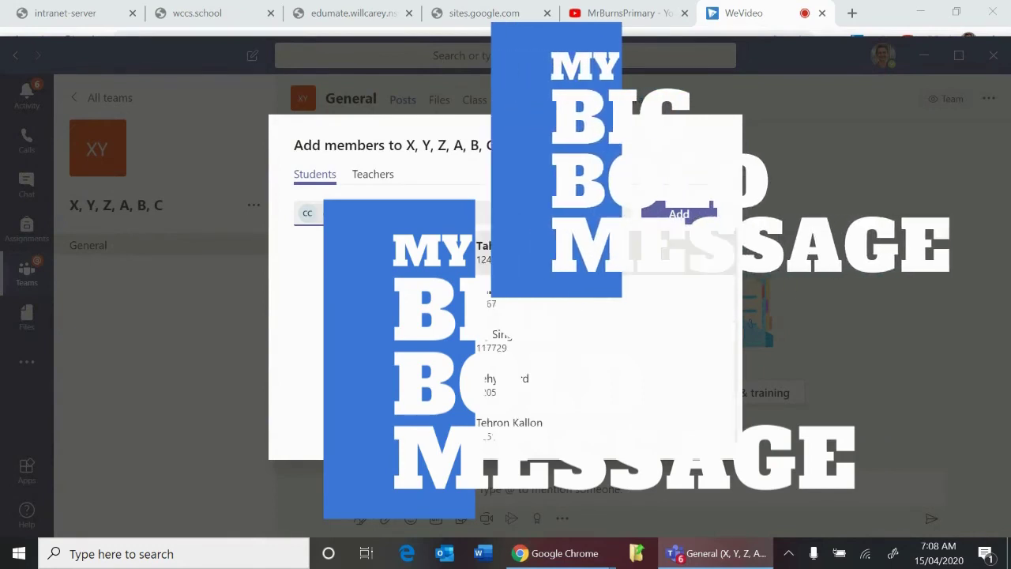
key(Return)
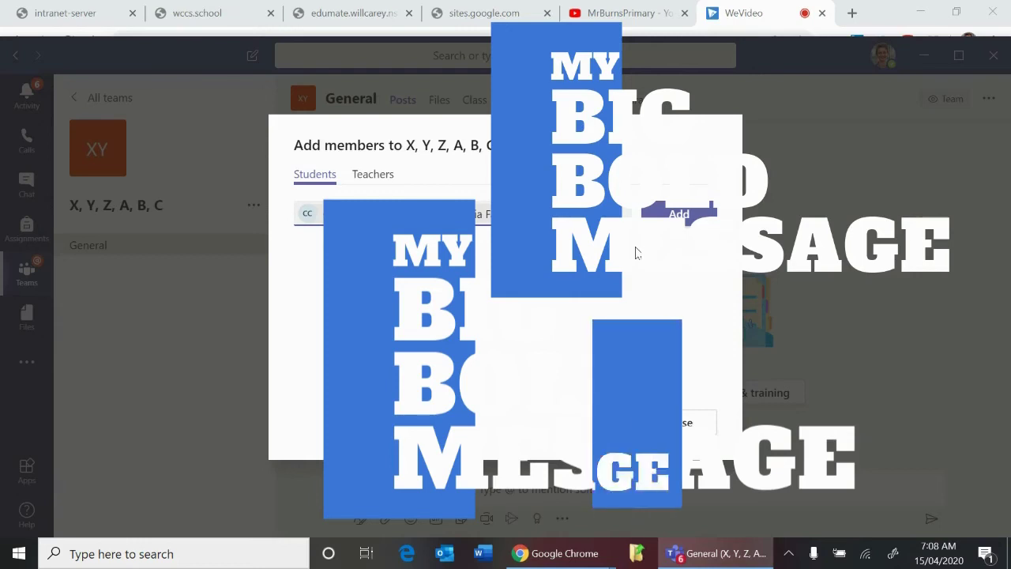
text(l)
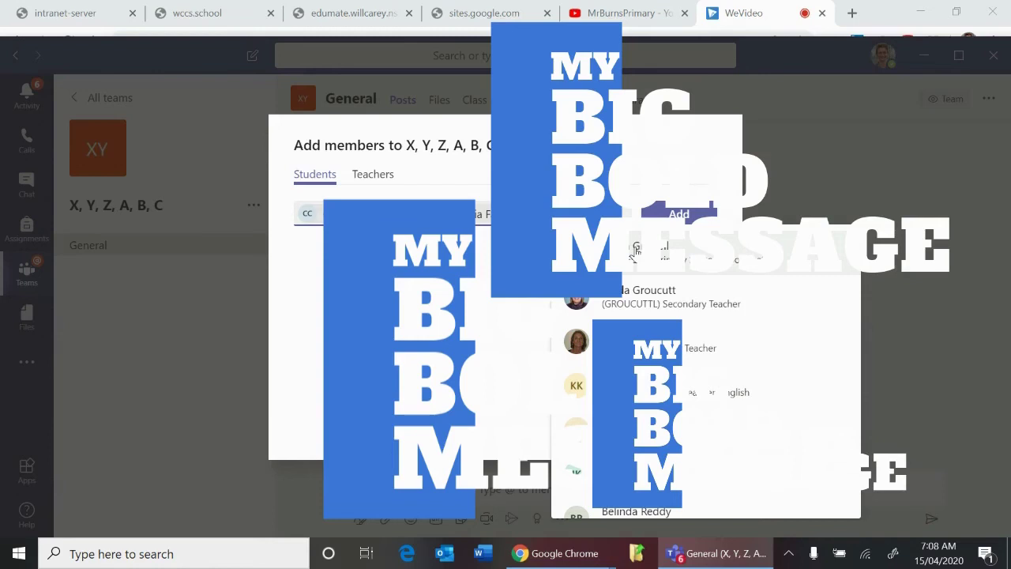
click(634, 251)
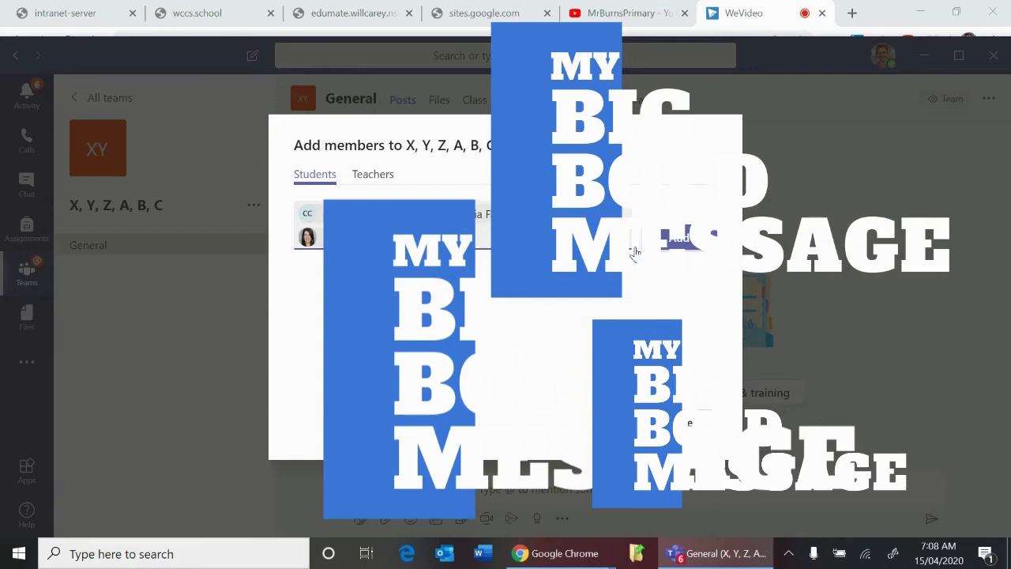
click(688, 245)
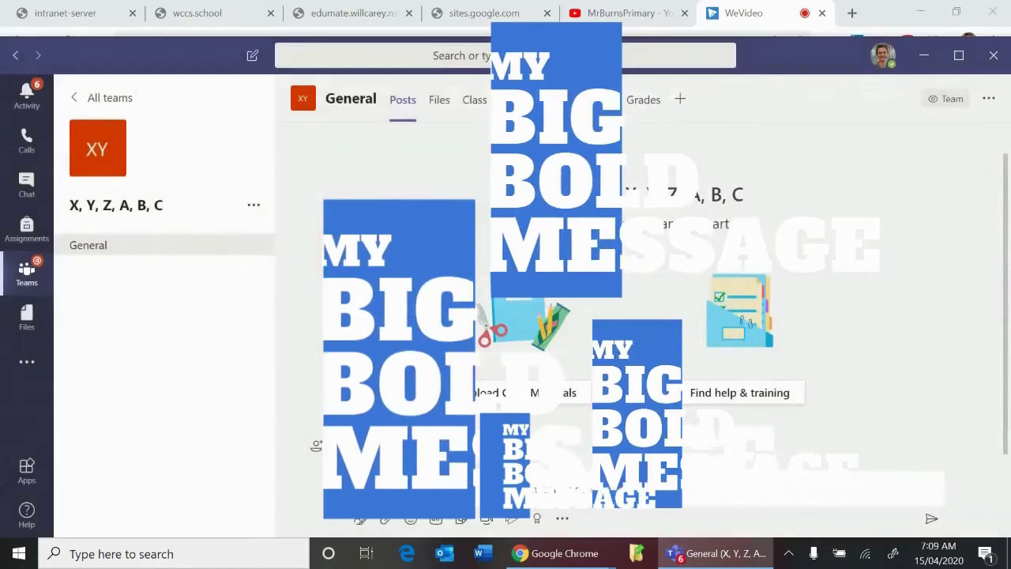
- Open the team's management page, expand its members and guests, and change the added teacher's role from Member to Owner
click(254, 206)
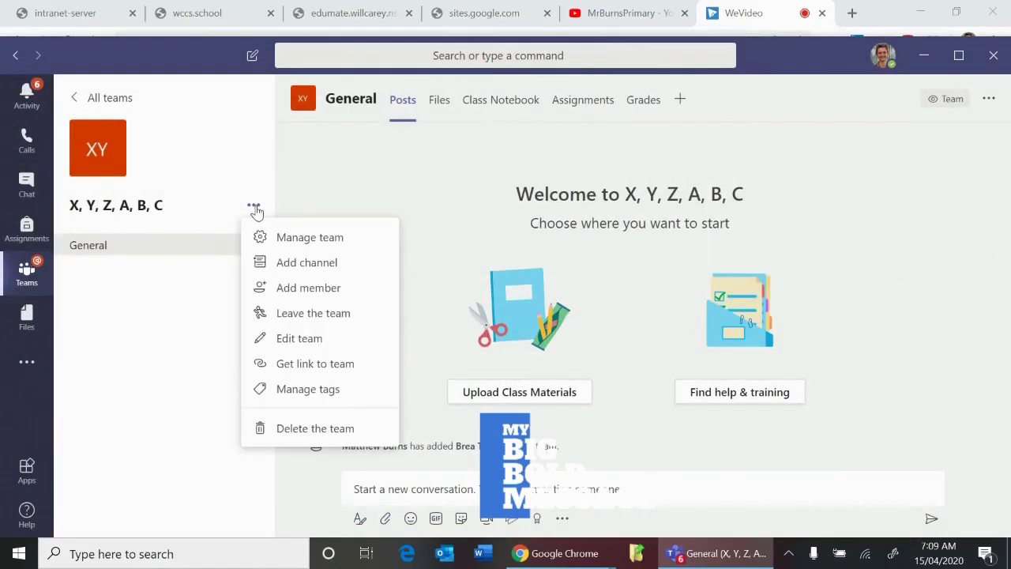
click(287, 239)
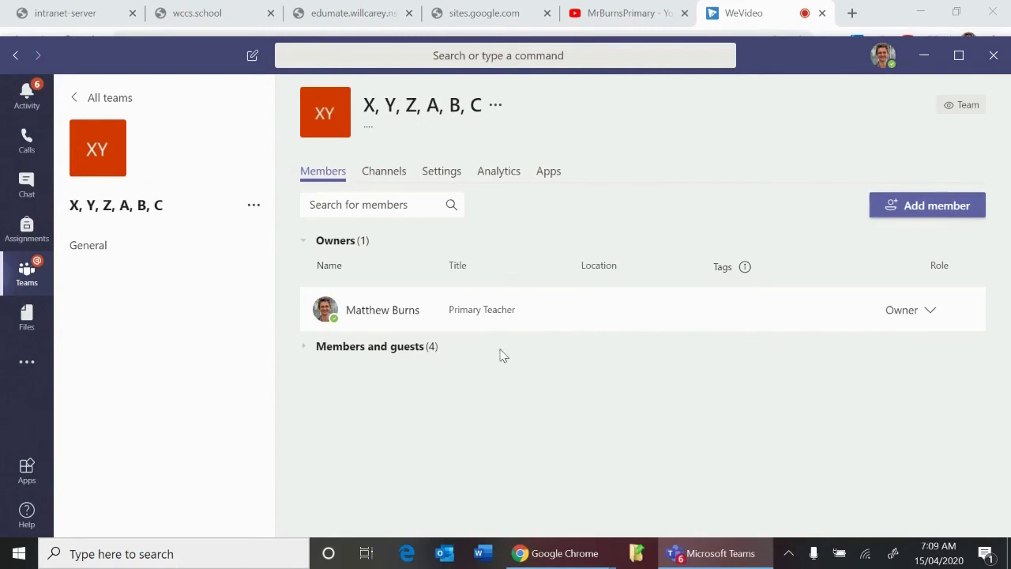
click(377, 355)
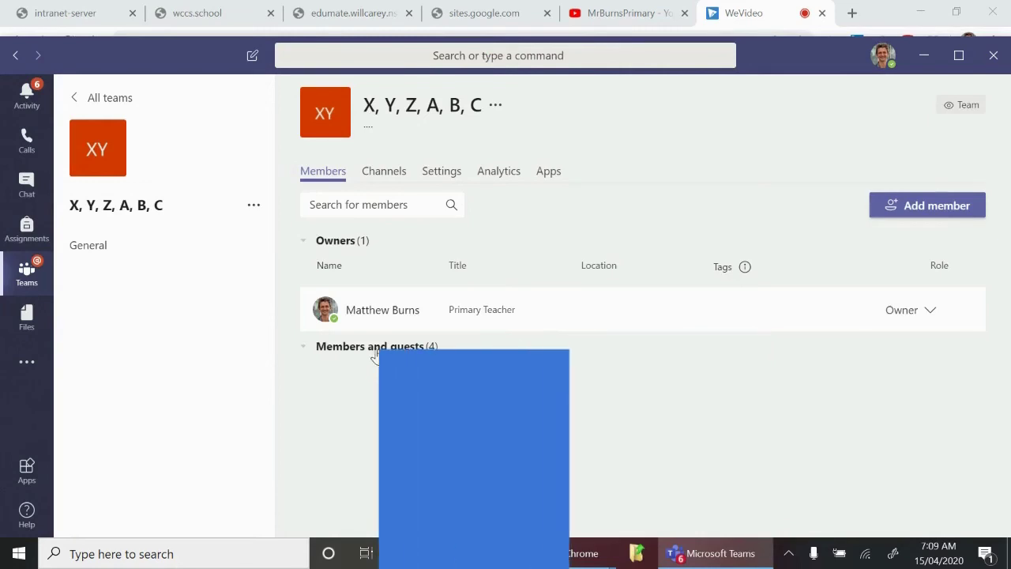
scroll(379, 406, down, 1)
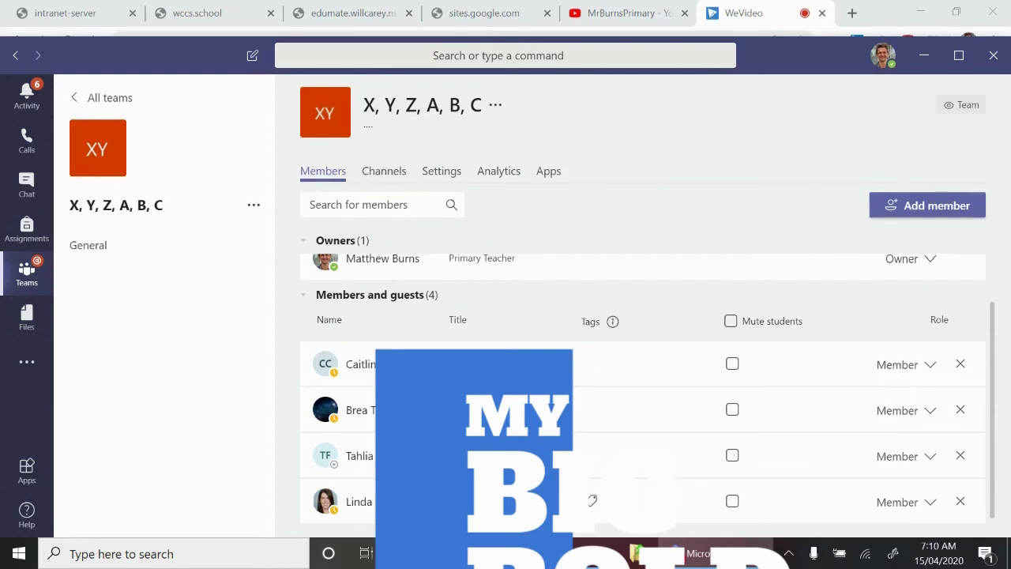
mouse_move(395, 502)
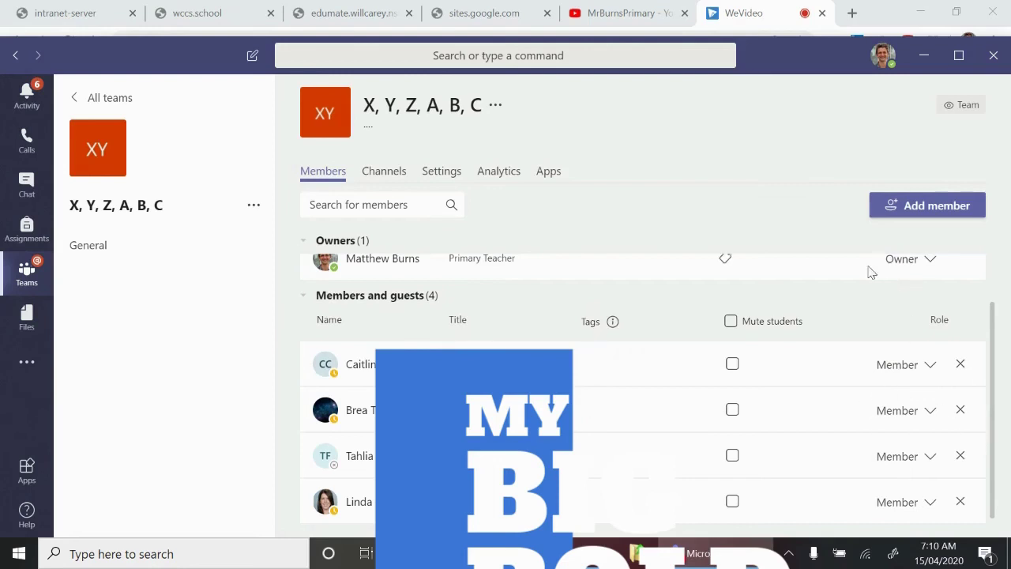
click(931, 506)
click(907, 447)
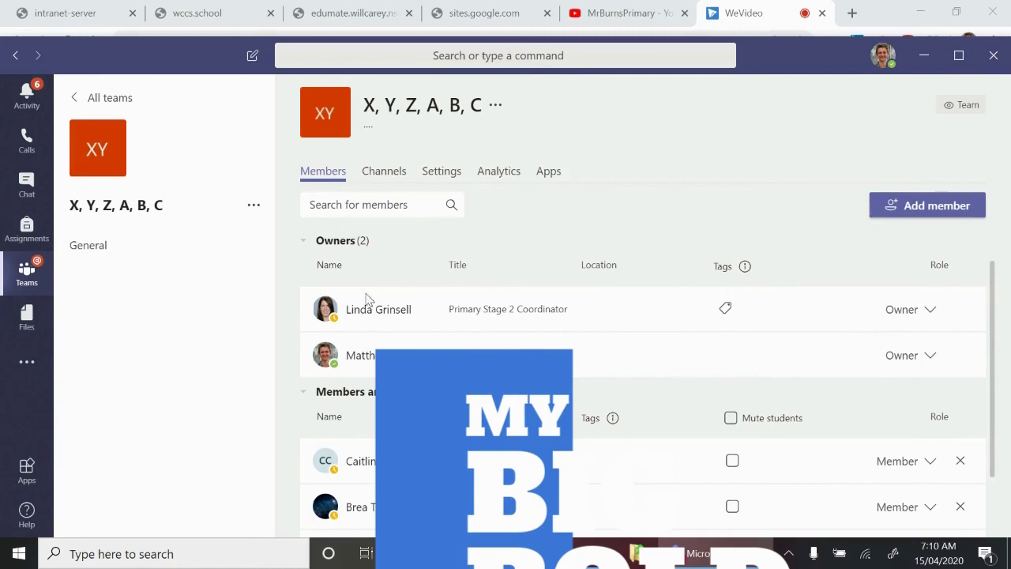
scroll(852, 362, down, 1)
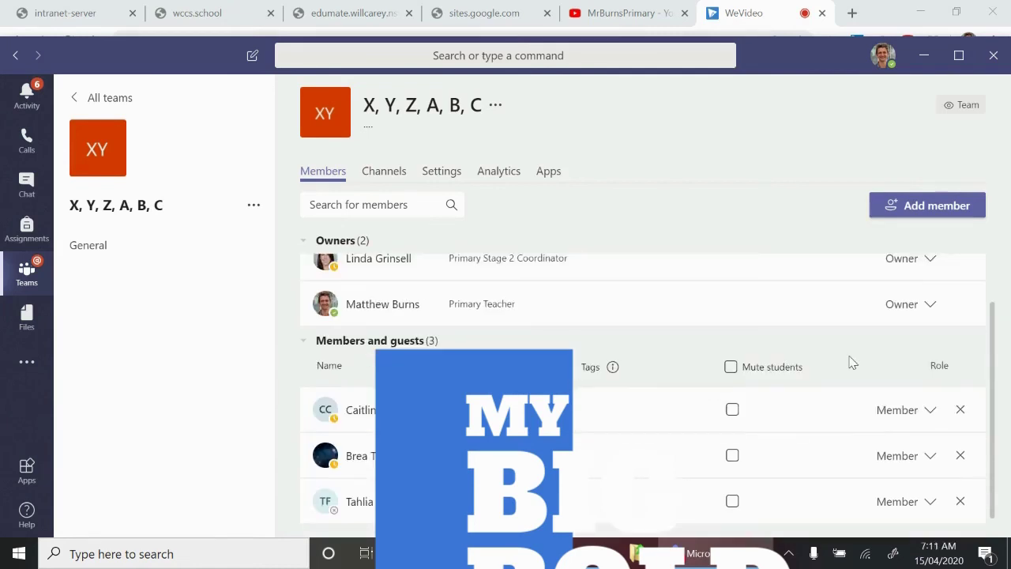
- Return to the overview of all teams and open the X, Y, Z, A, B, C team
click(110, 100)
scroll(644, 431, down, 5)
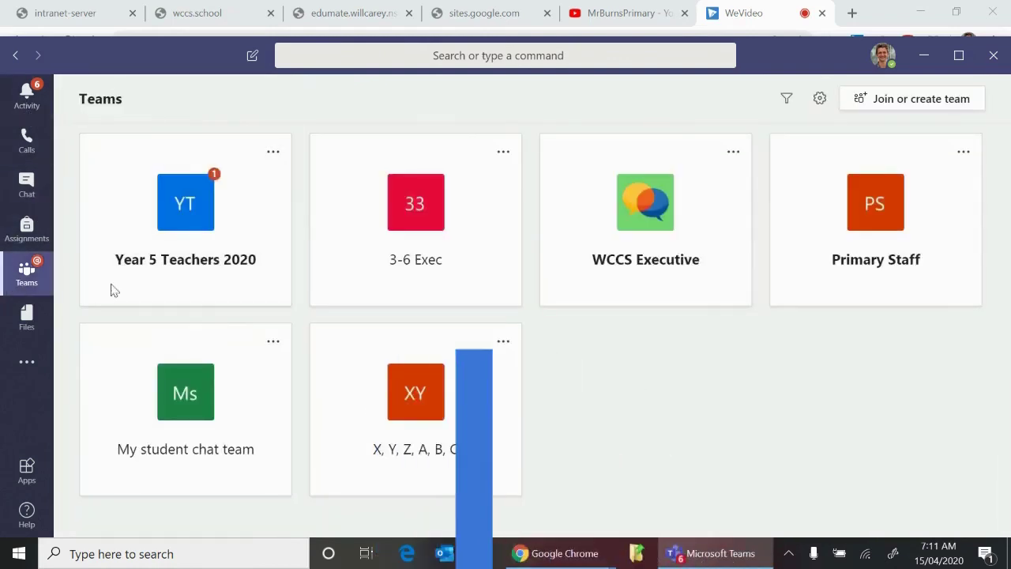
click(470, 406)
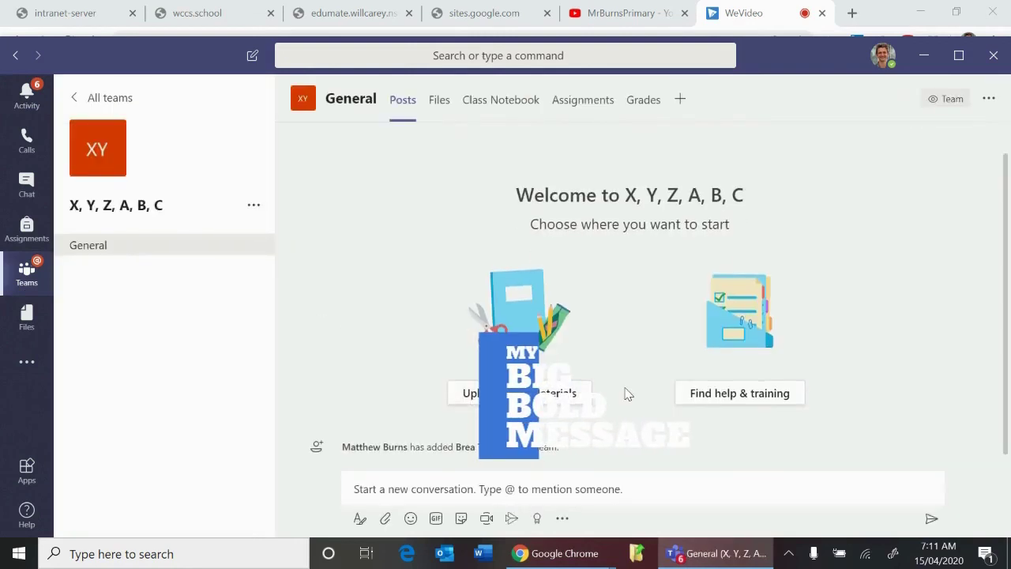
scroll(628, 393, up, 1)
scroll(628, 394, down, 1)
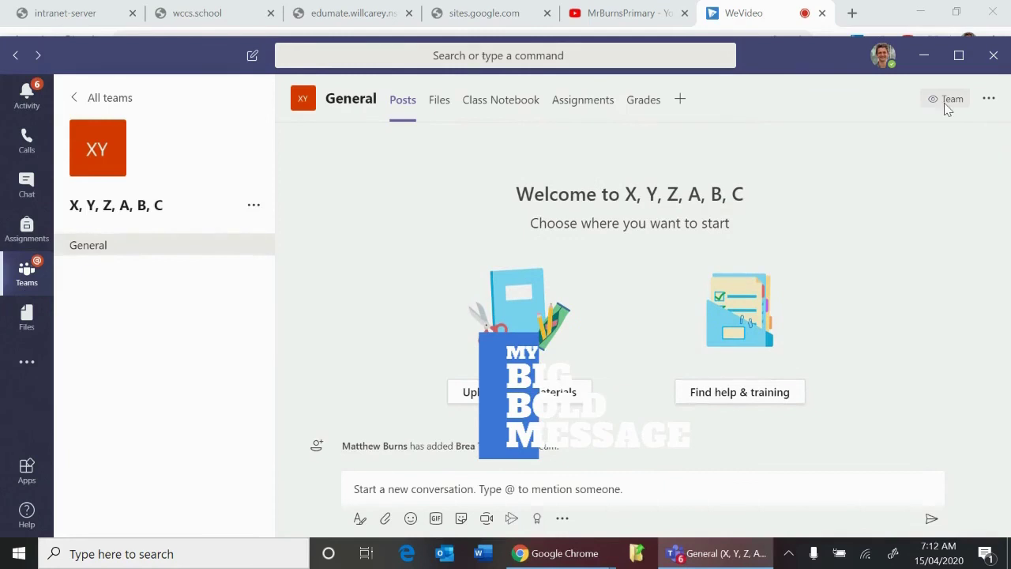